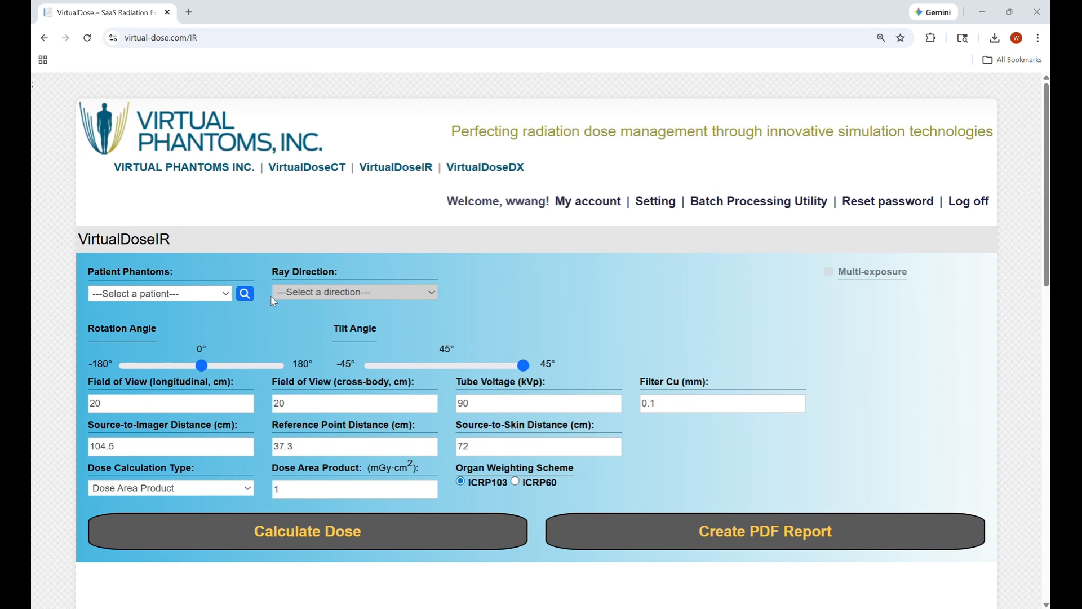
Open the Patient Phantoms dropdown to see the available phantoms
click(212, 297)
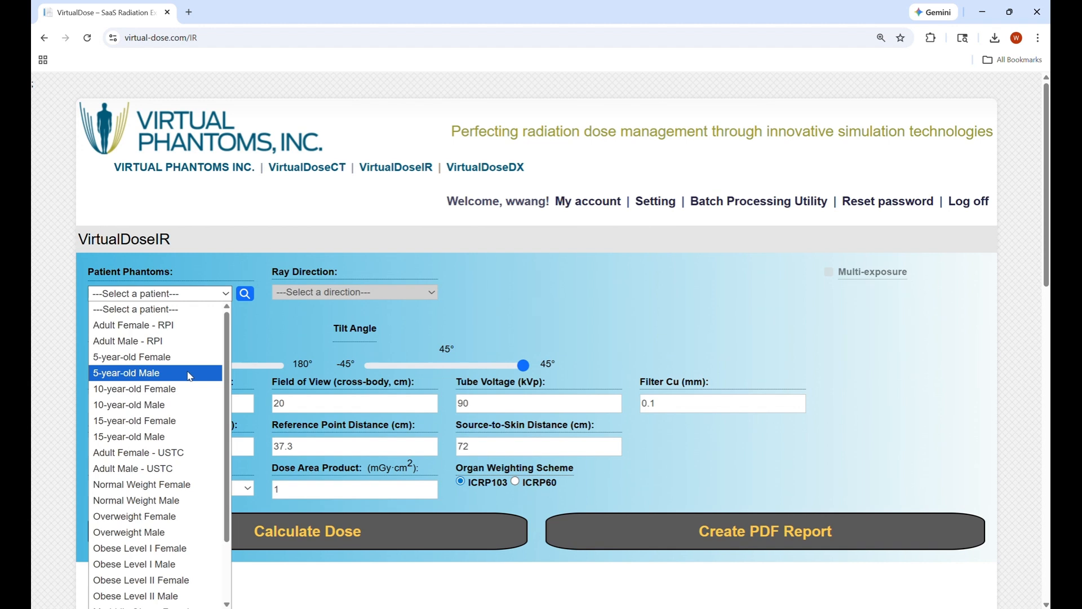
Select the Adult Female - RPI phantom, briefly showing and then hiding its patient details
click(182, 325)
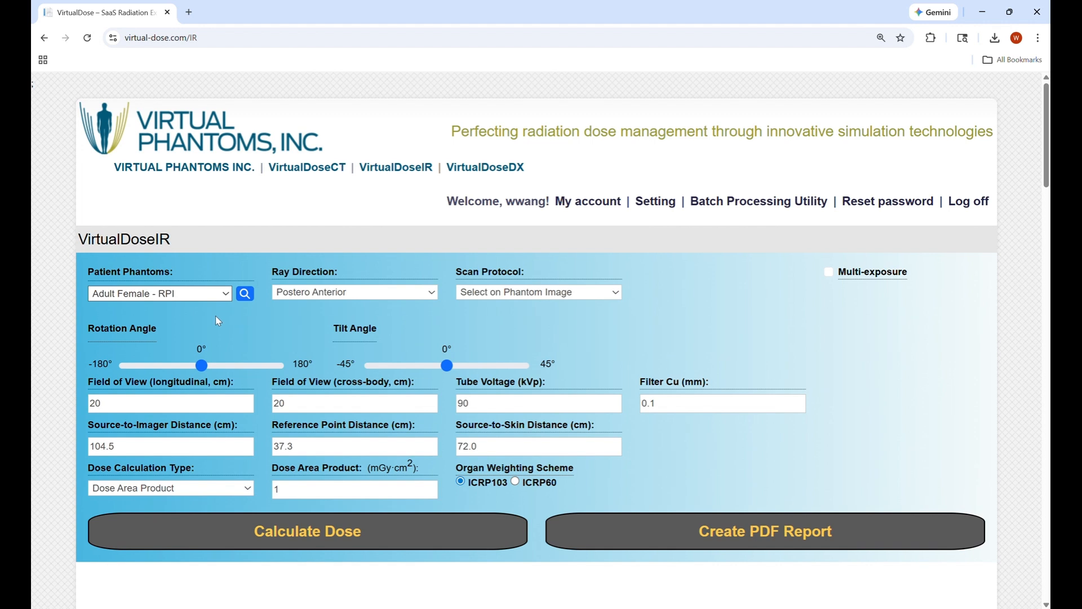
click(246, 294)
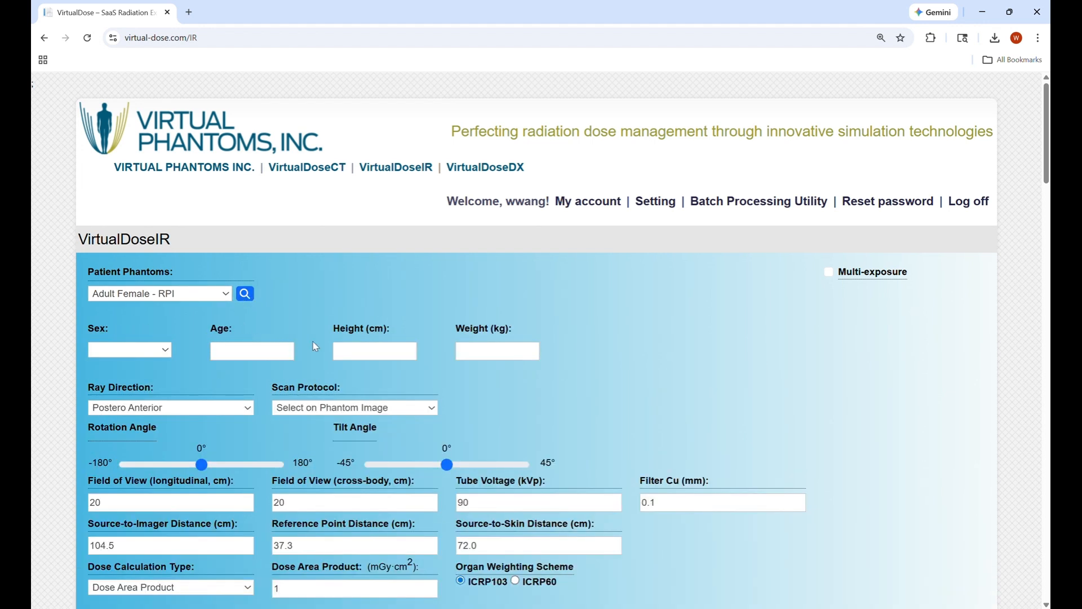
click(251, 300)
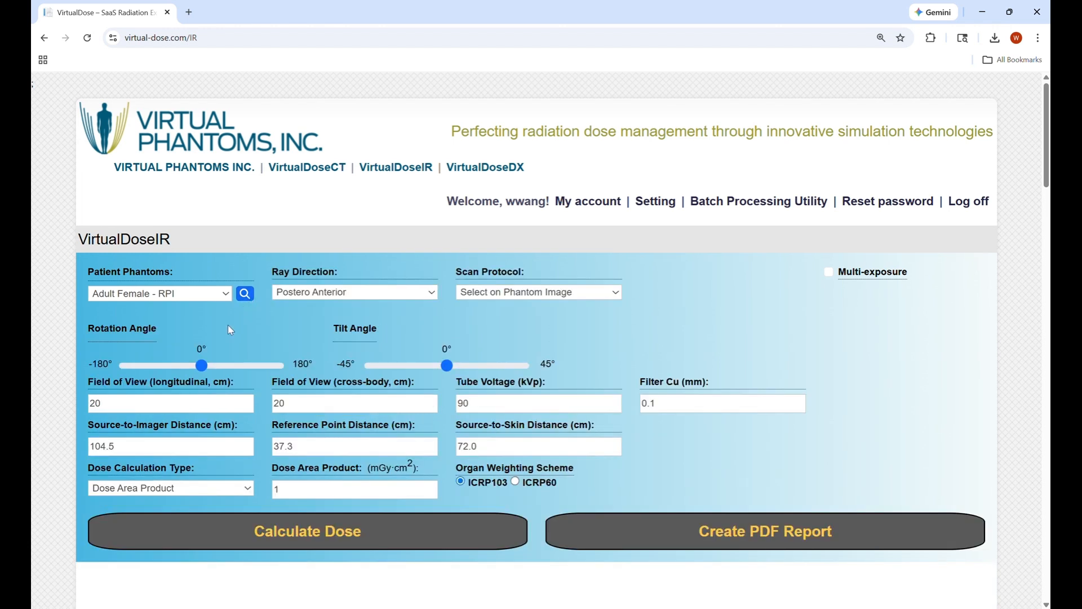
Angle the beam manually to 34° rotation and 9° tilt, then review the phantom below
click(392, 293)
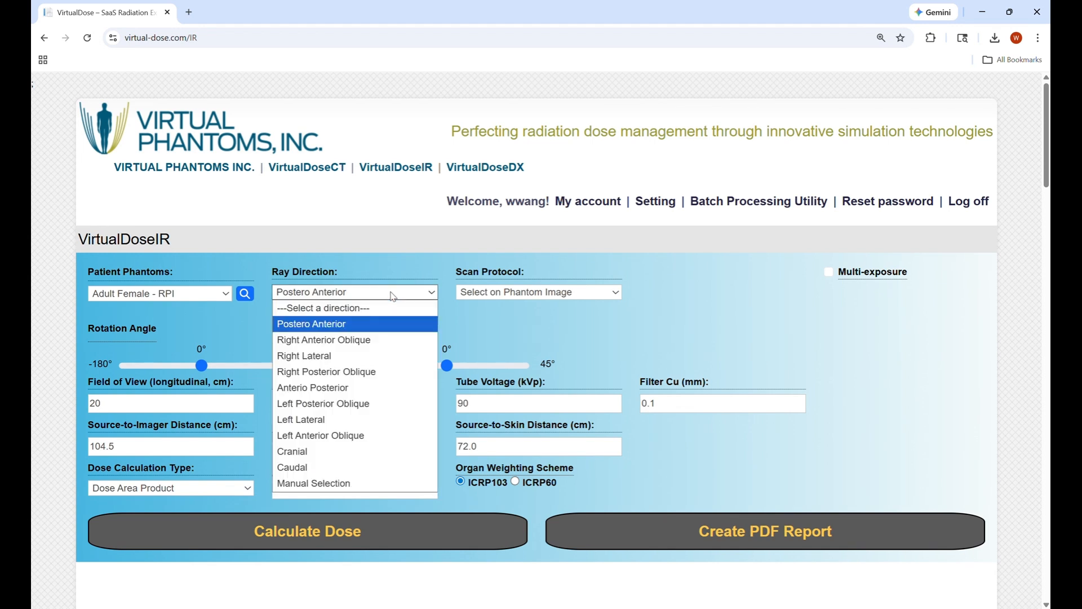
click(246, 341)
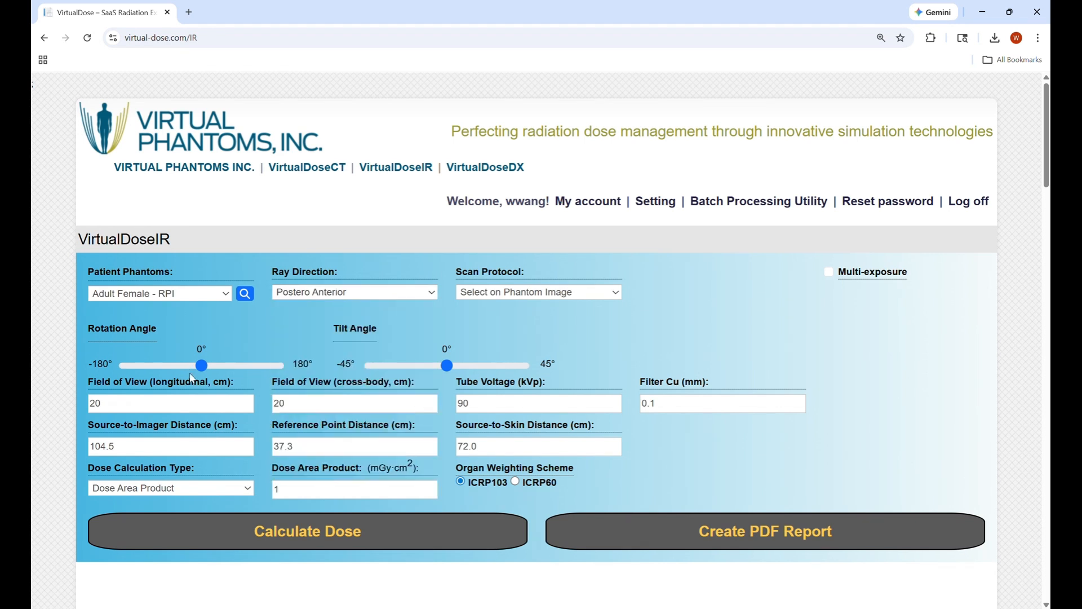
drag(201, 365, 216, 365)
drag(447, 365, 463, 366)
scroll(315, 373, down, 2)
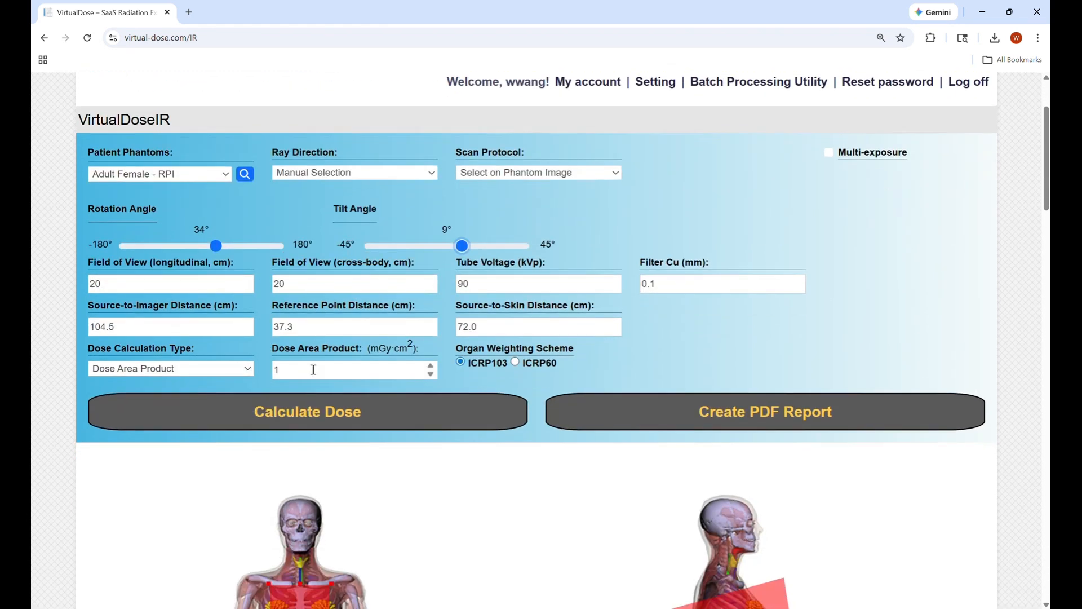
scroll(315, 373, down, 2)
scroll(314, 375, down, 1)
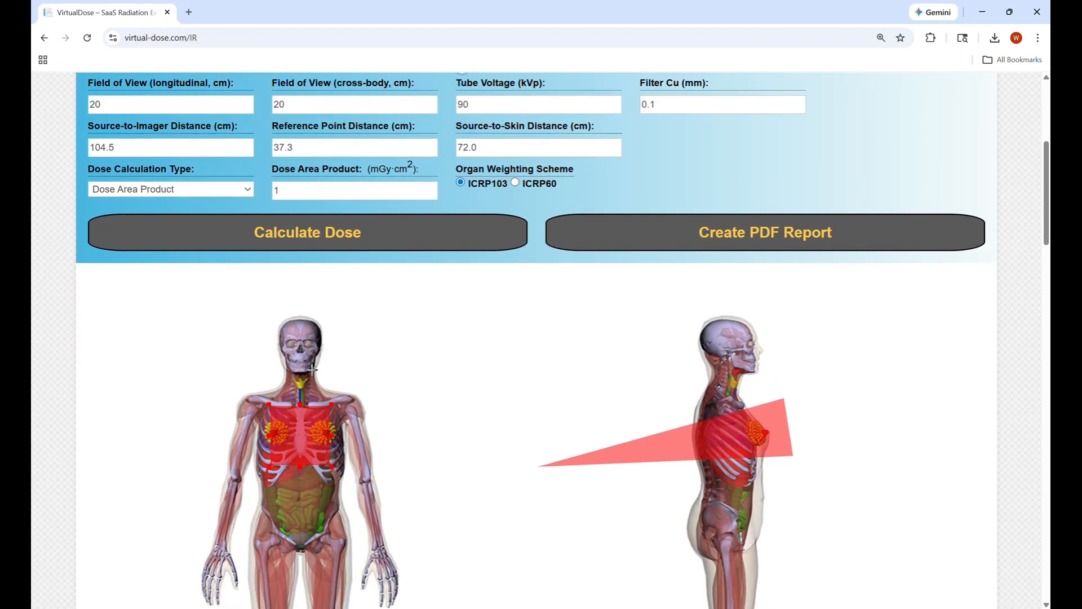
scroll(311, 369, down, 2)
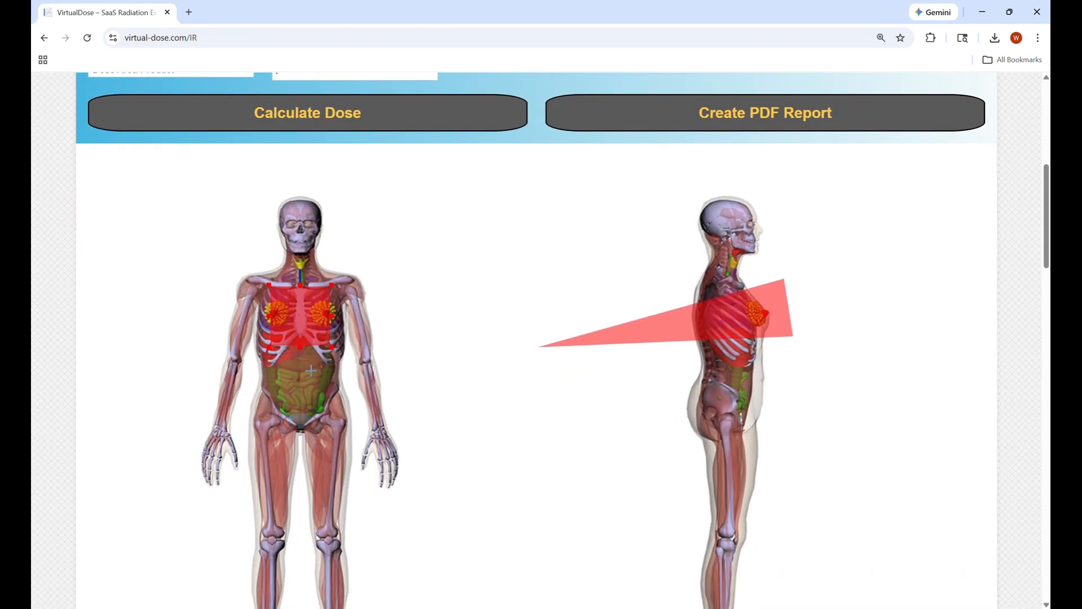
scroll(303, 373, down, 6)
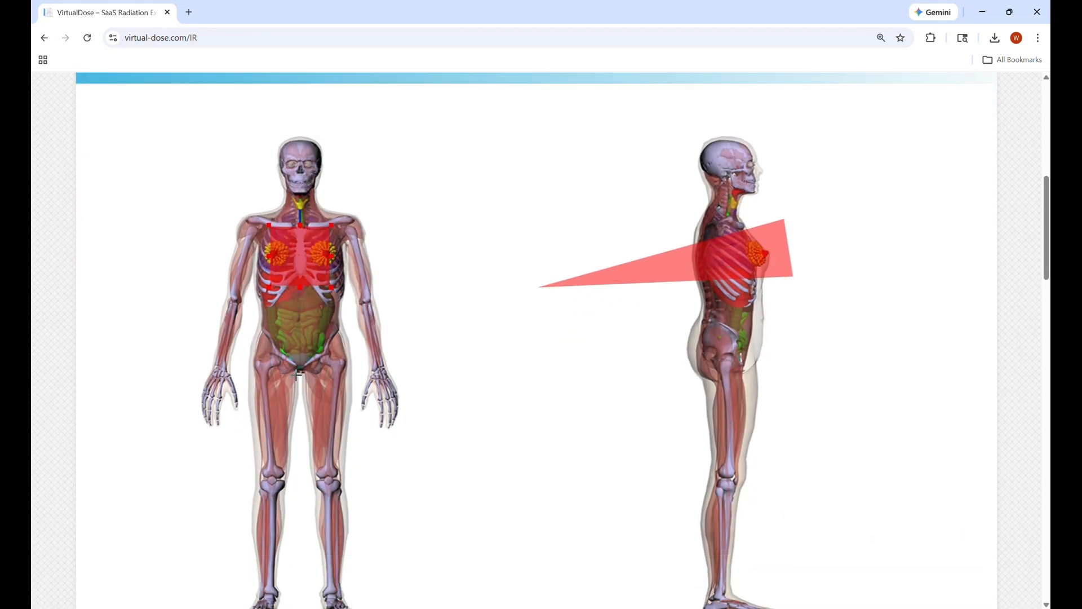
scroll(296, 375, down, 9)
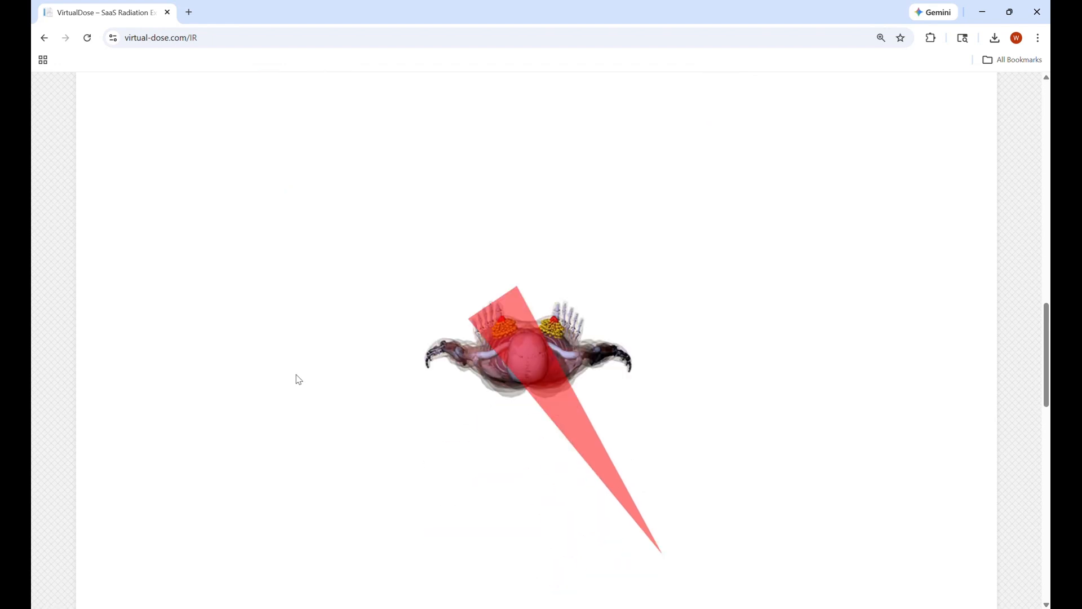
scroll(298, 380, up, 19)
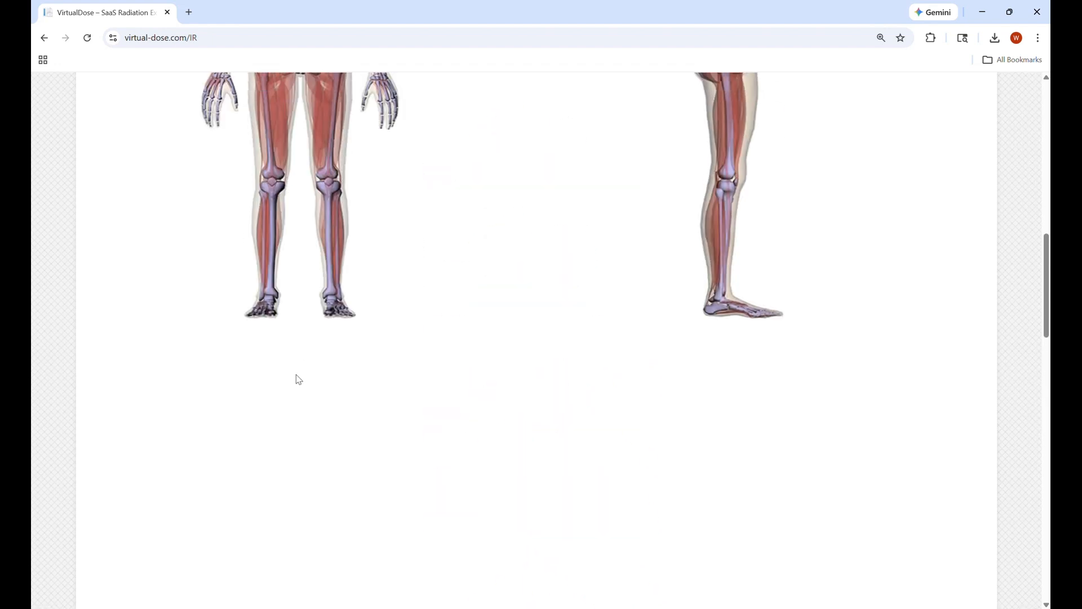
scroll(298, 379, up, 3)
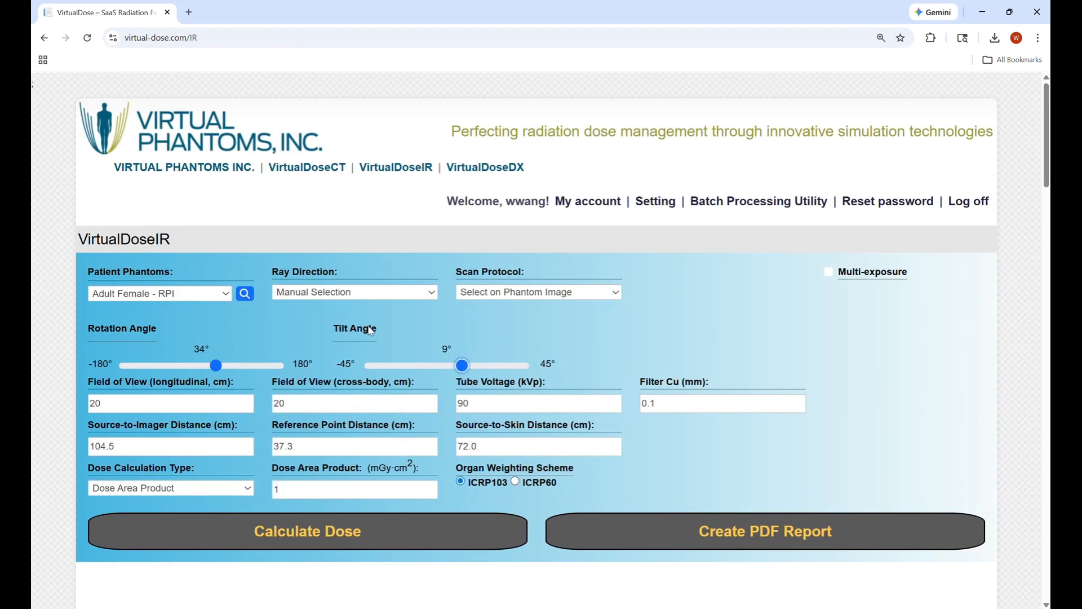
Set the ray direction back to Postero Anterior and choose the Gall Bladder scan protocol
click(394, 297)
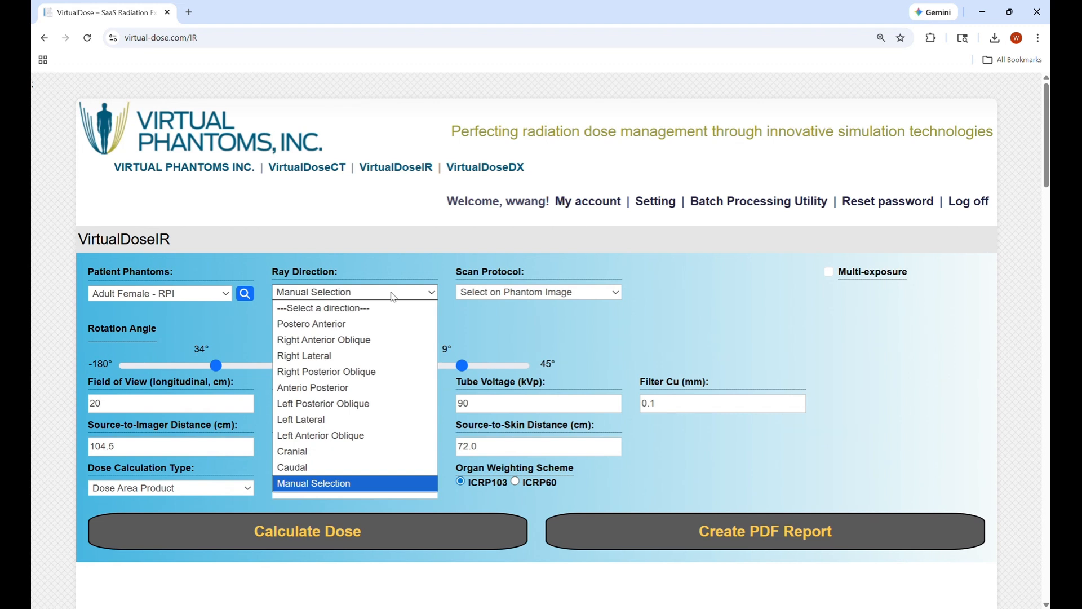
click(369, 324)
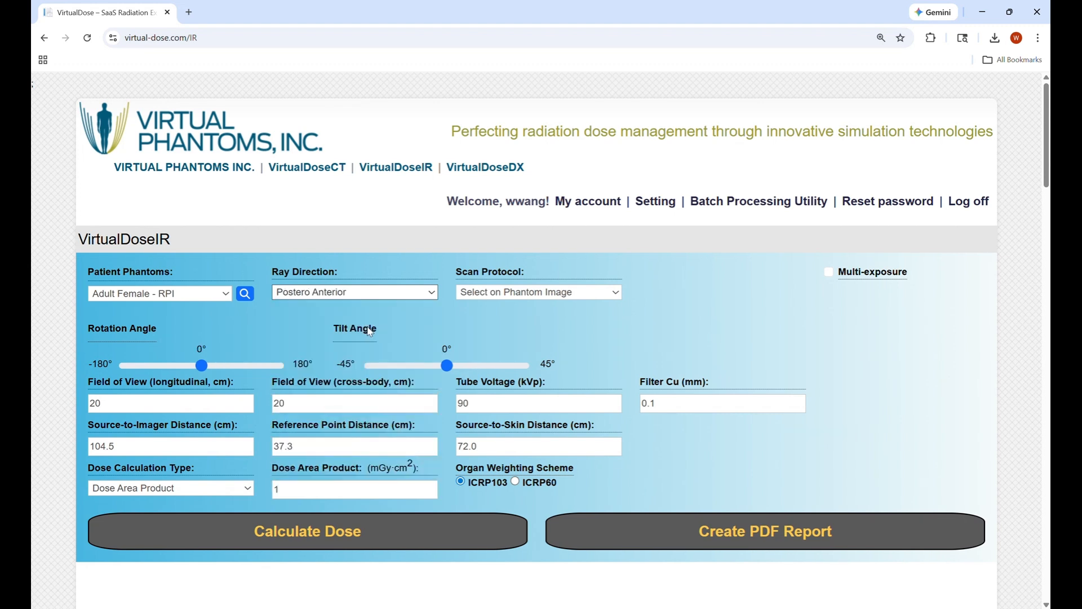
mouse_move(386, 385)
click(555, 295)
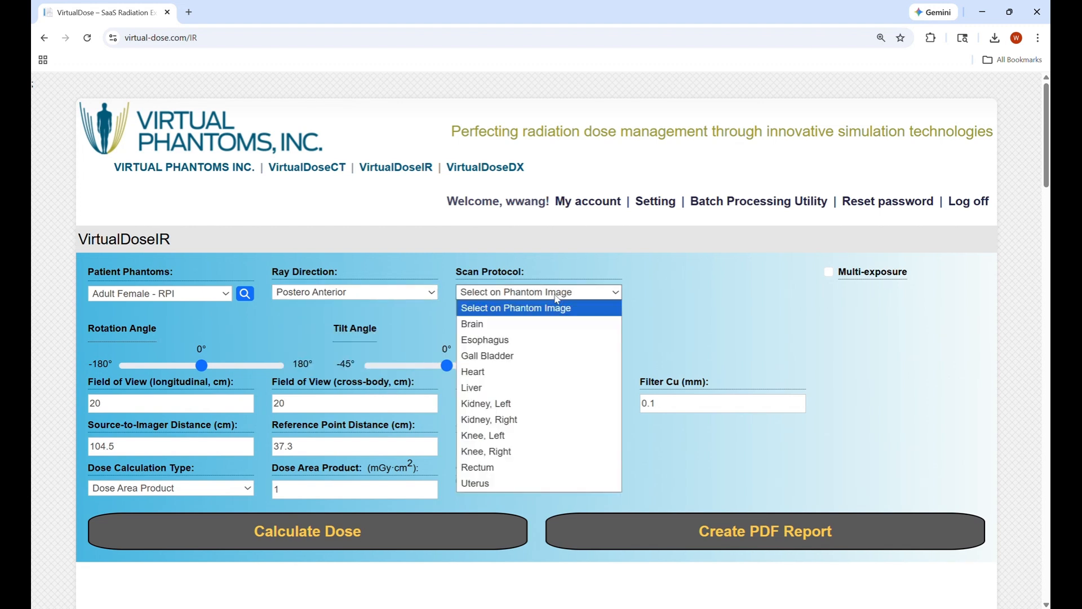
click(540, 356)
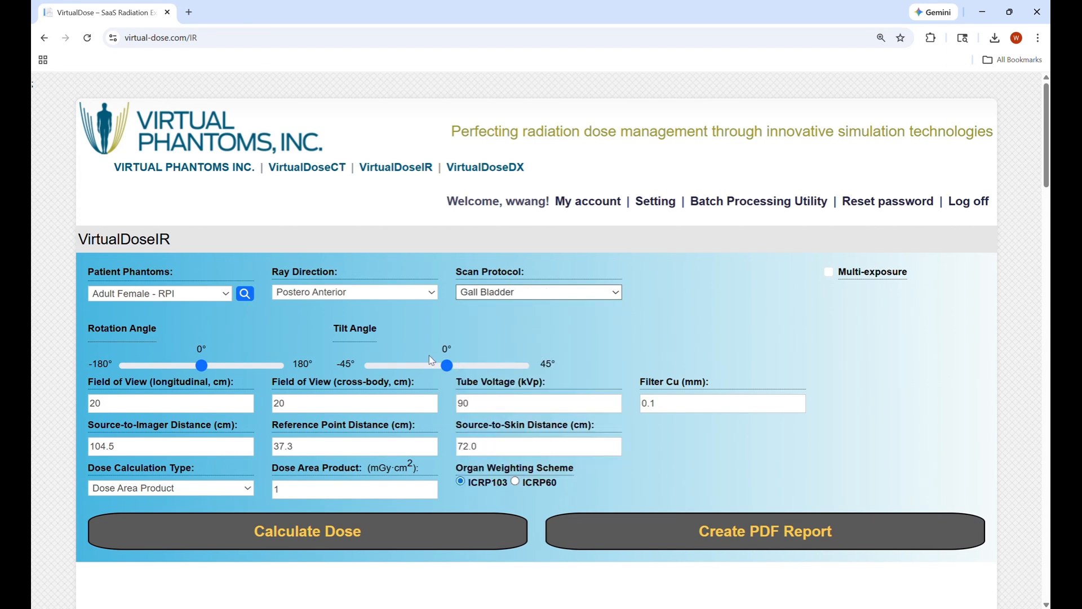
Stretch the beam field's corner down over the abdomen on the front phantom
scroll(378, 366, down, 6)
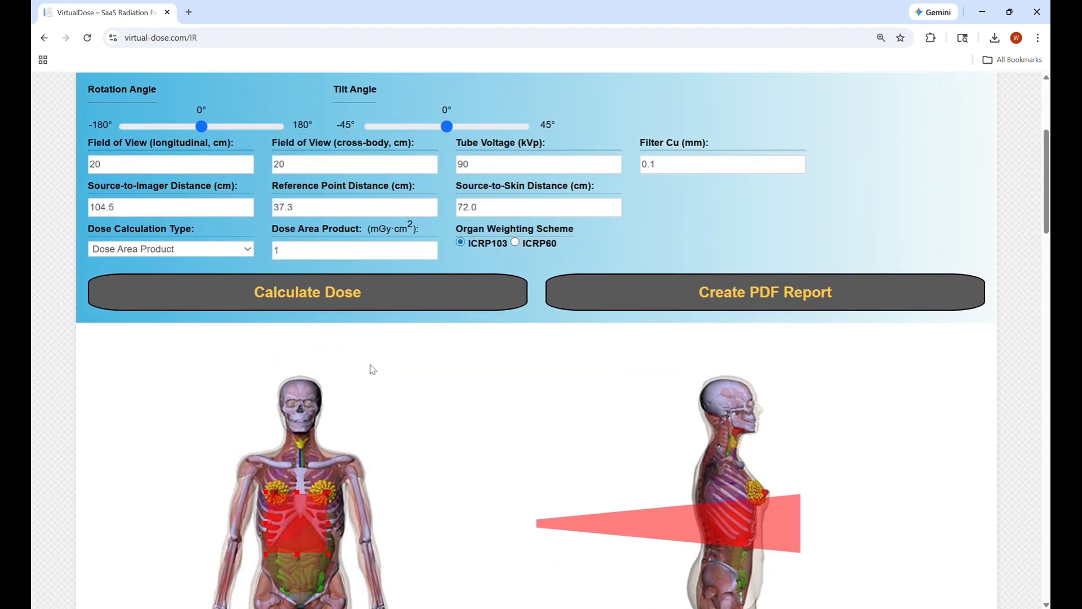
scroll(370, 365, down, 1)
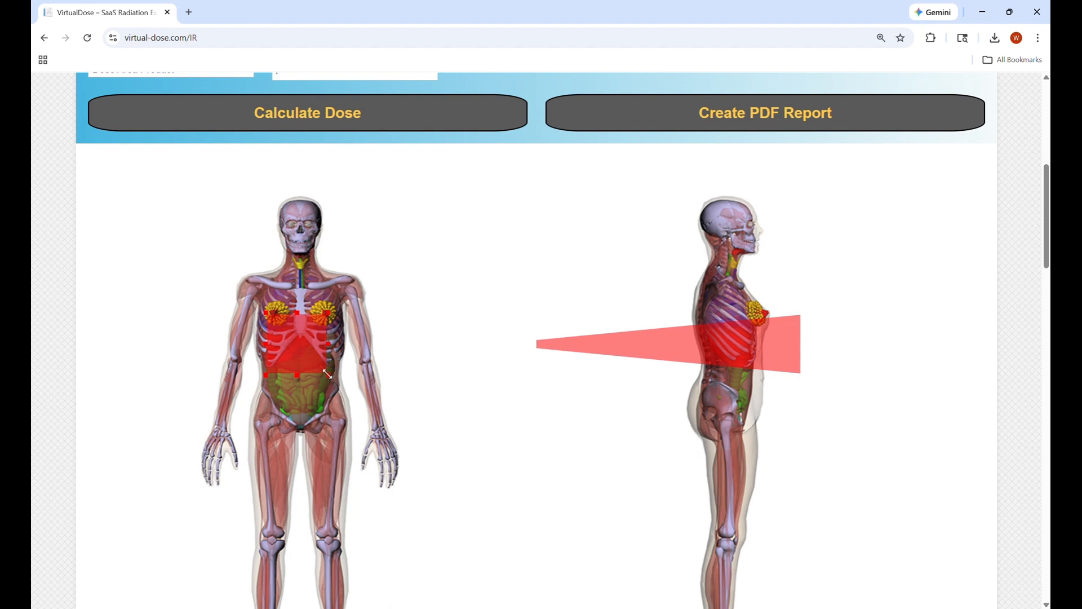
mouse_move(327, 373)
mouse_down()
mouse_move(369, 382)
mouse_move(336, 384)
mouse_up()
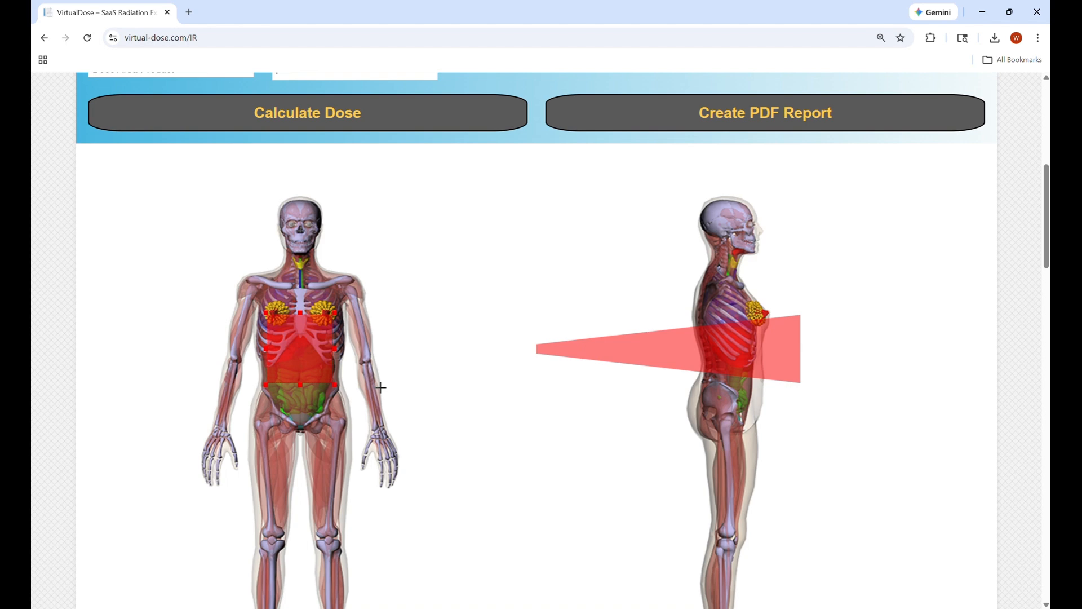
Enter a 0.1 mm copper filter after the tube voltage, then read the distance field tooltips
scroll(459, 375, up, 8)
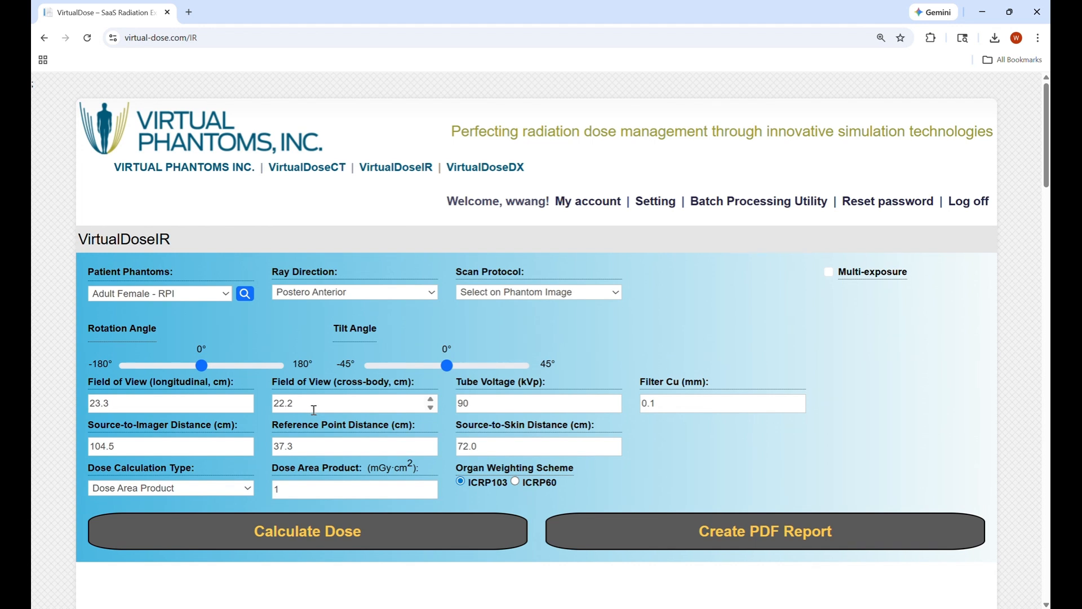
scroll(313, 409, down, 1)
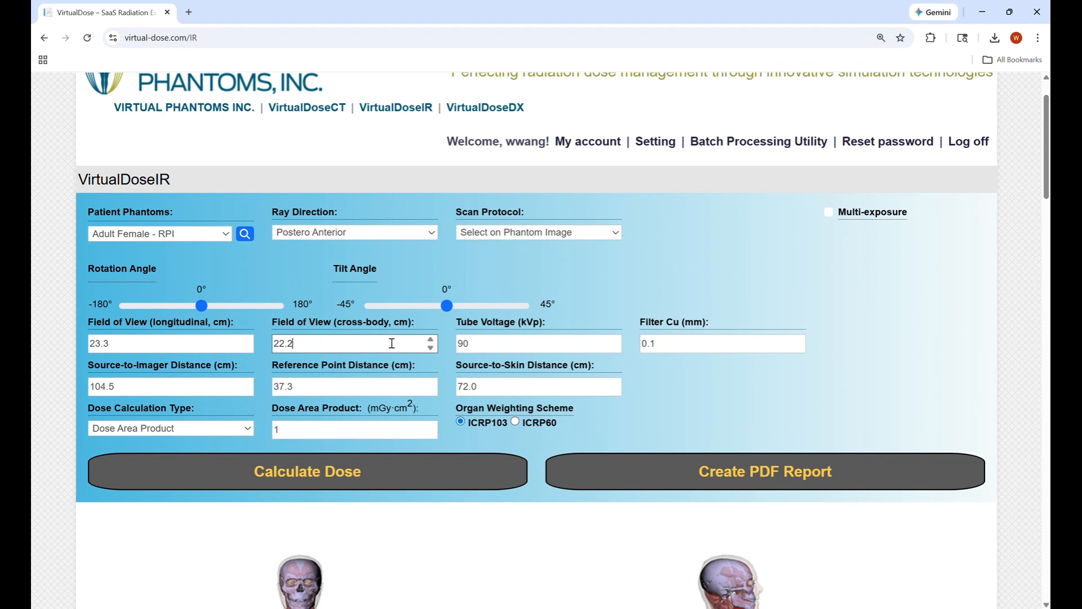
click(511, 345)
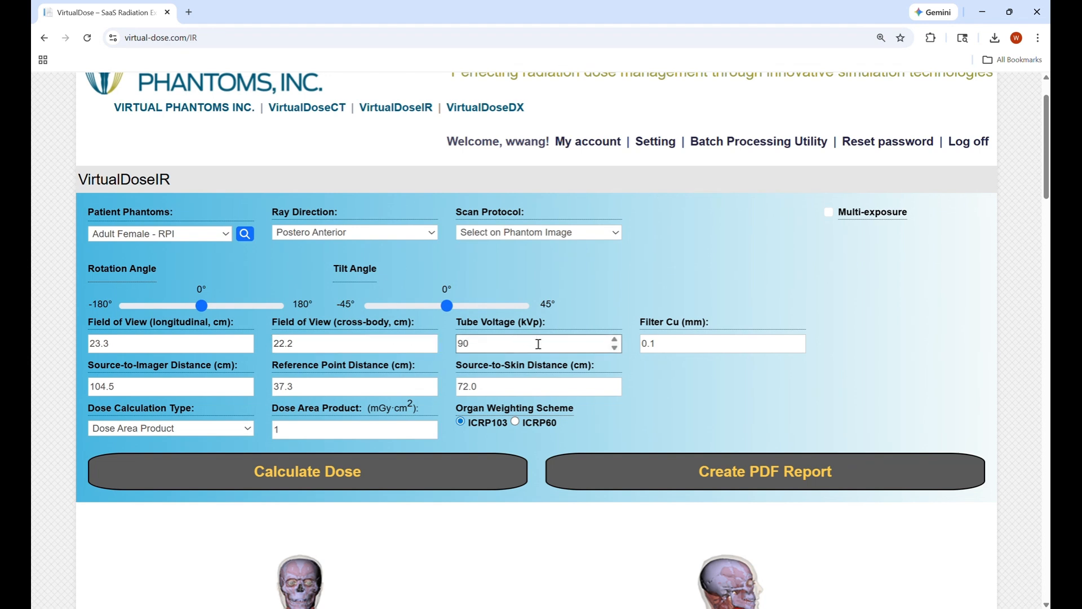
click(687, 349)
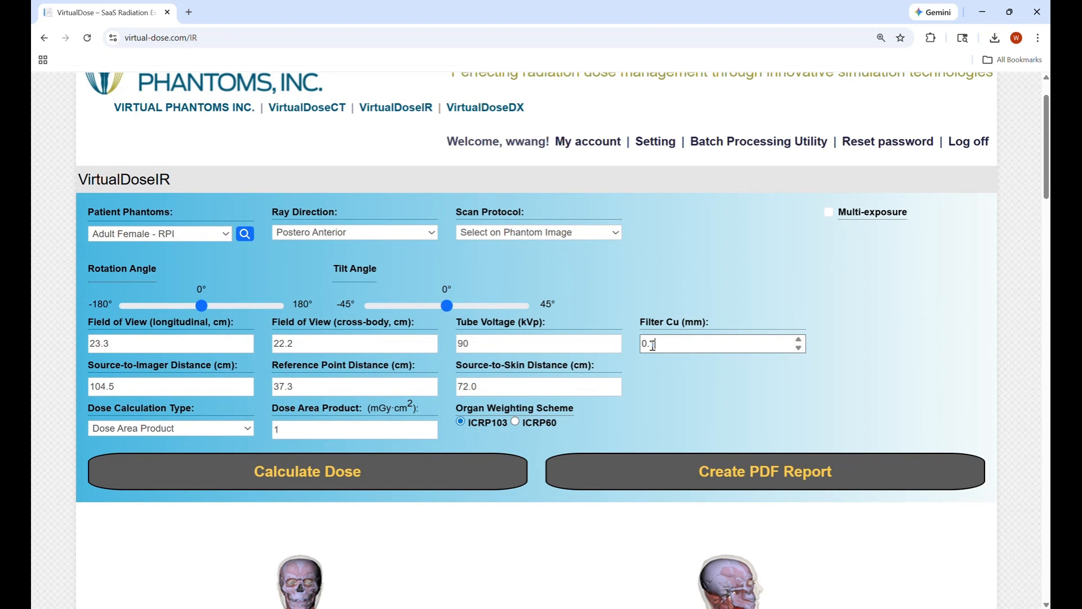
mouse_move(719, 324)
scroll(641, 353, down, 1)
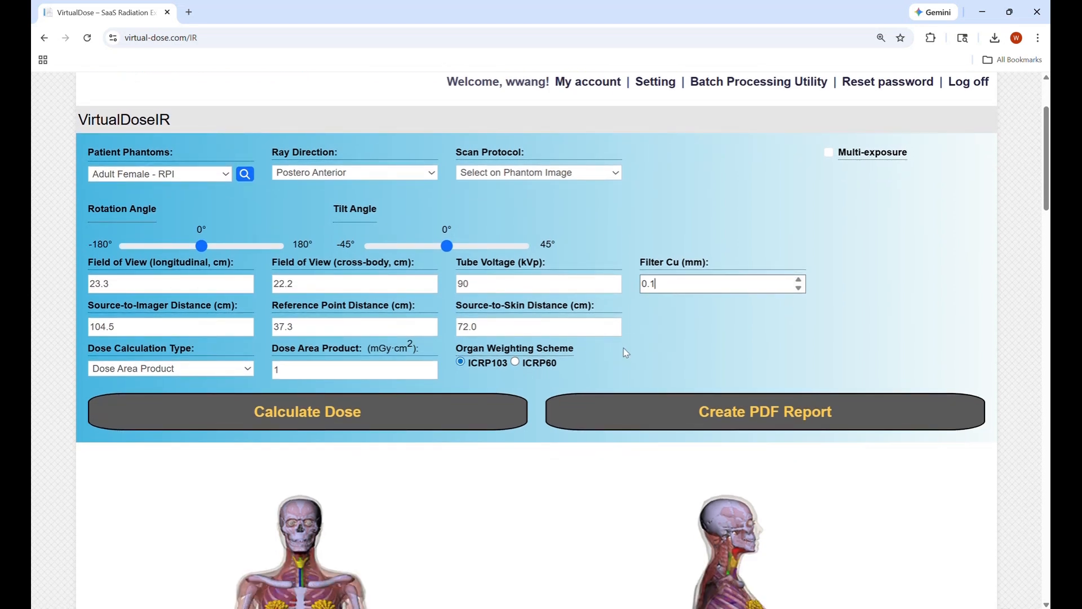
mouse_move(284, 352)
mouse_move(310, 314)
mouse_move(527, 311)
Change the dose calculation type via Cumulative Air Kerma to Air Kerma Rate (1 mGy/s, 1 s)
click(192, 327)
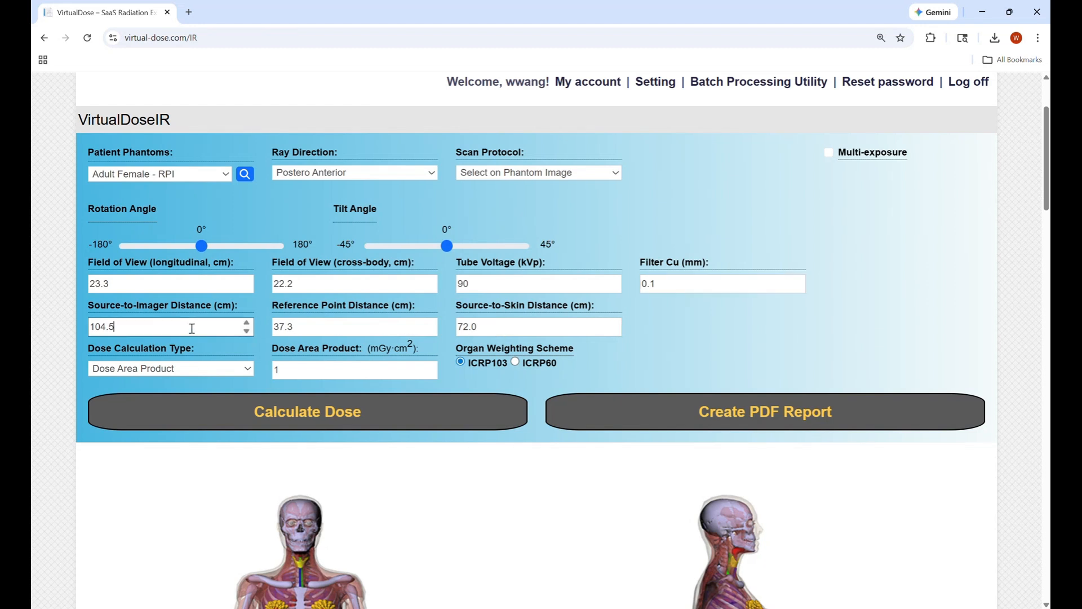
click(208, 375)
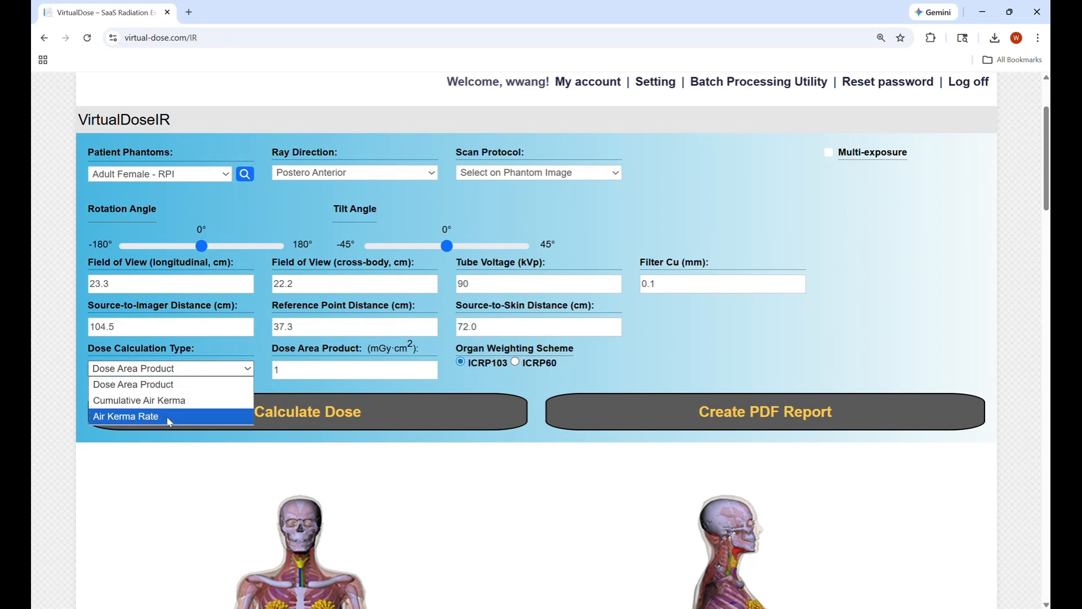
click(168, 386)
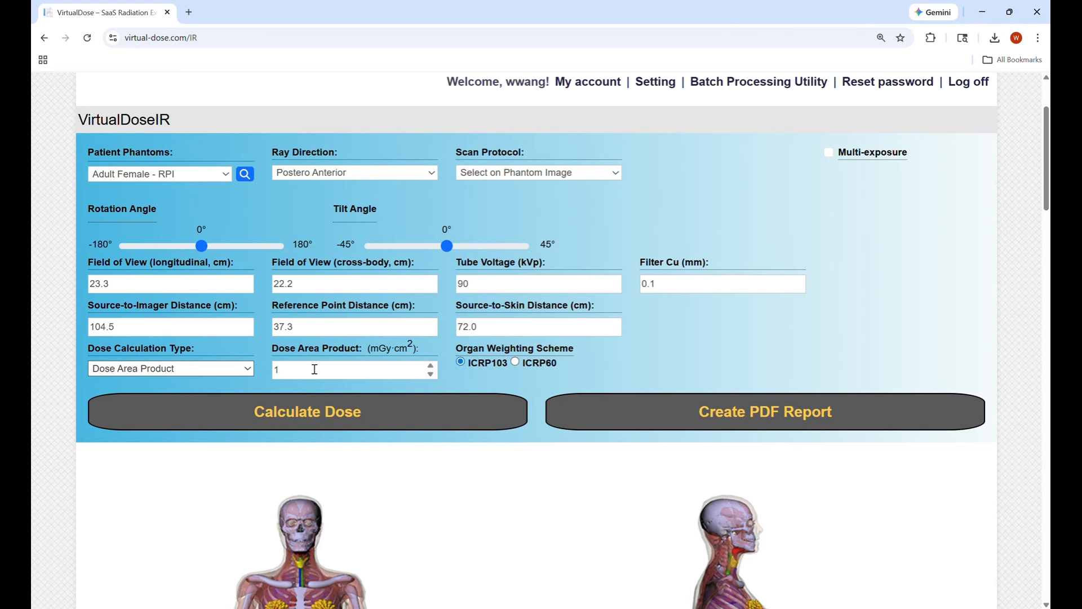
click(219, 371)
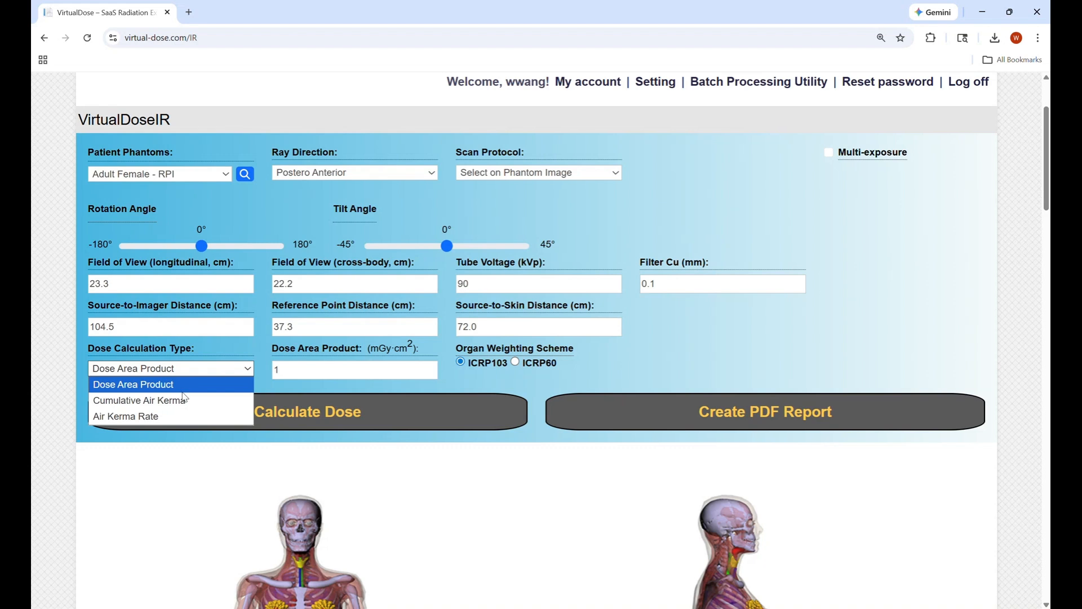
click(185, 399)
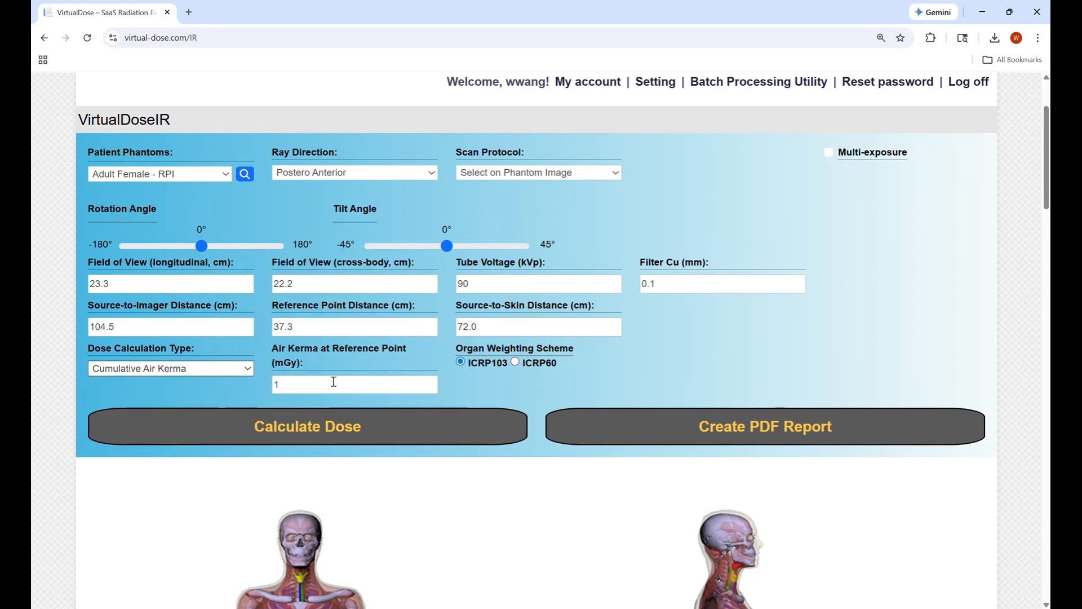
click(163, 368)
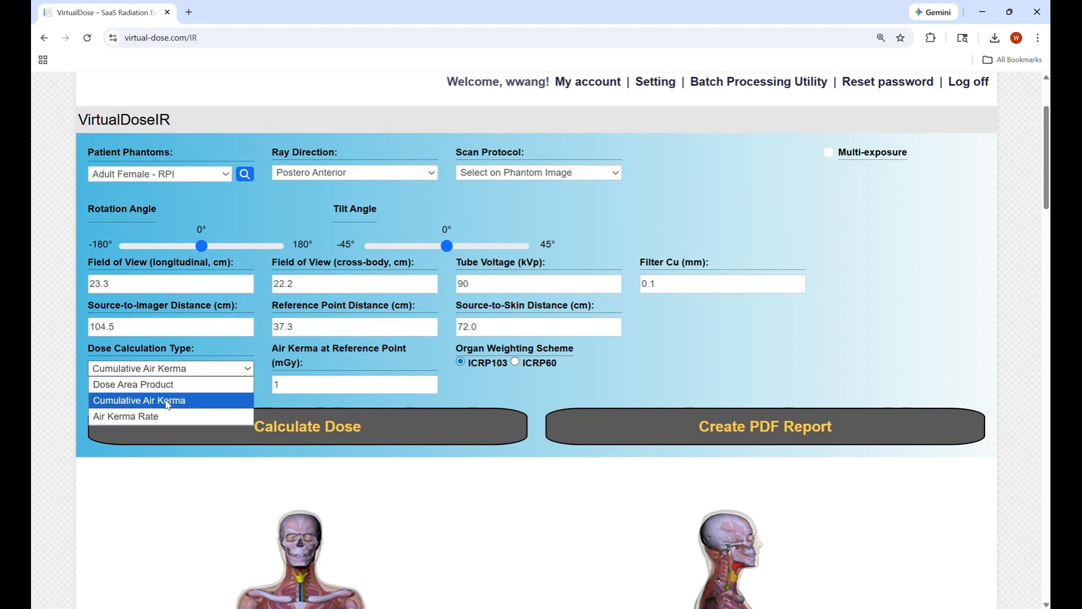
click(152, 417)
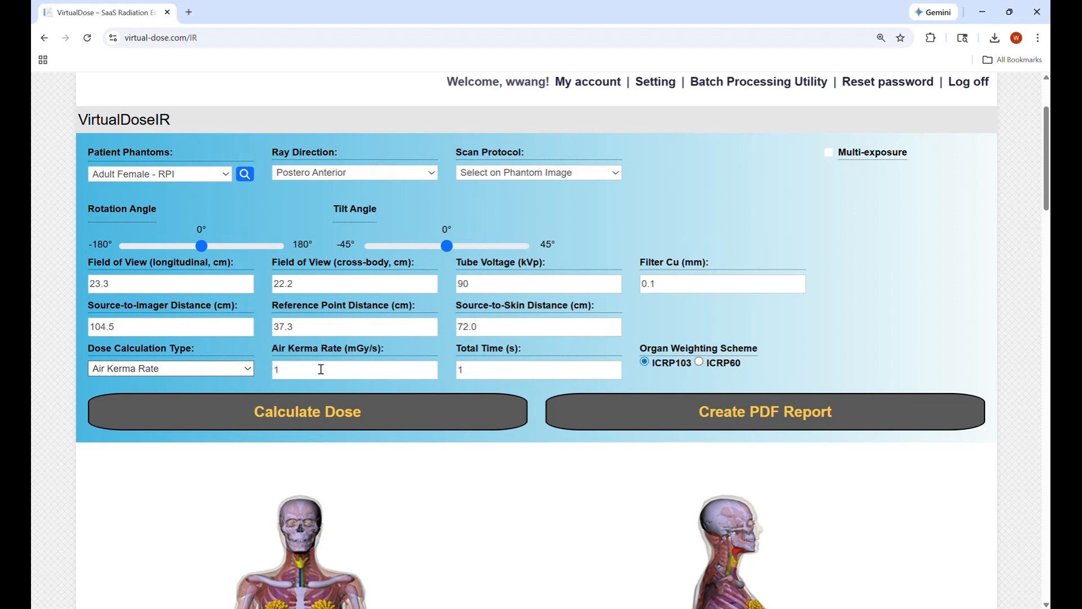
click(515, 374)
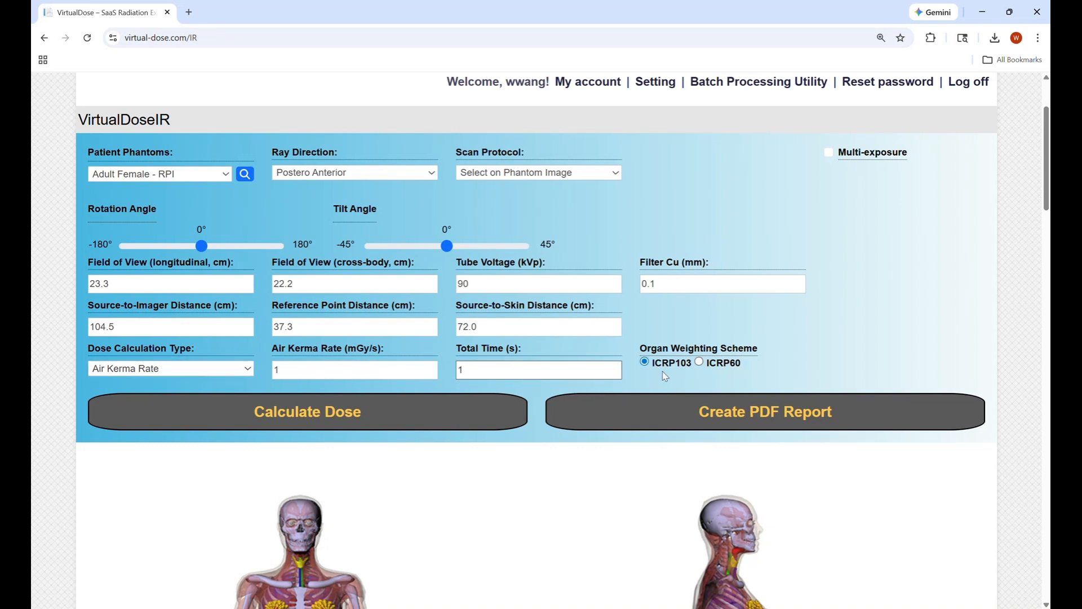
click(701, 363)
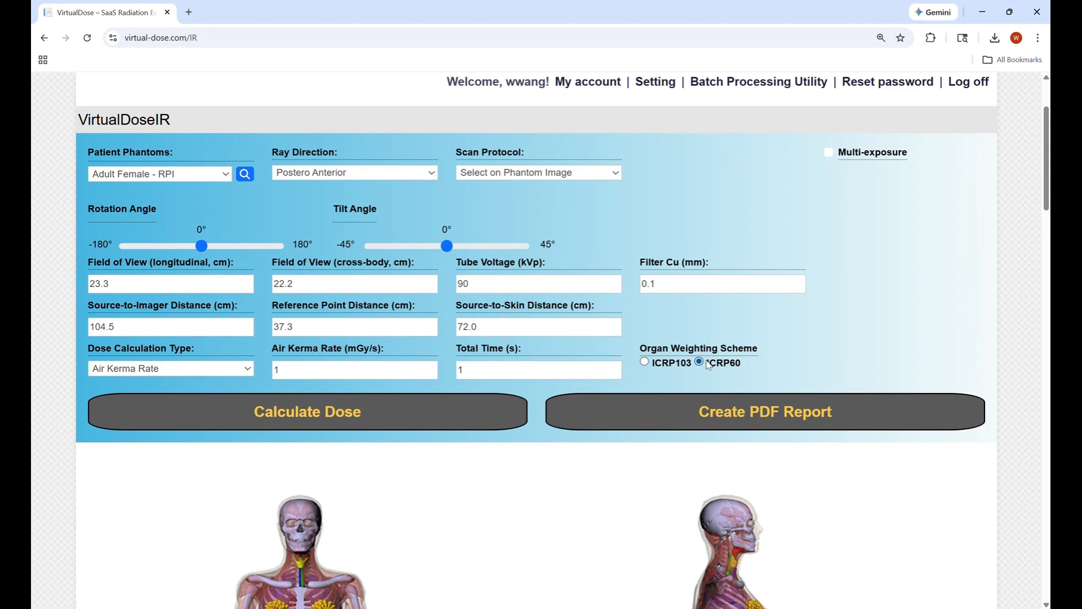
click(656, 367)
Calculate organ doses and scroll through the organ dose chart and table showing 0.5 mGy peak skin dose
click(308, 419)
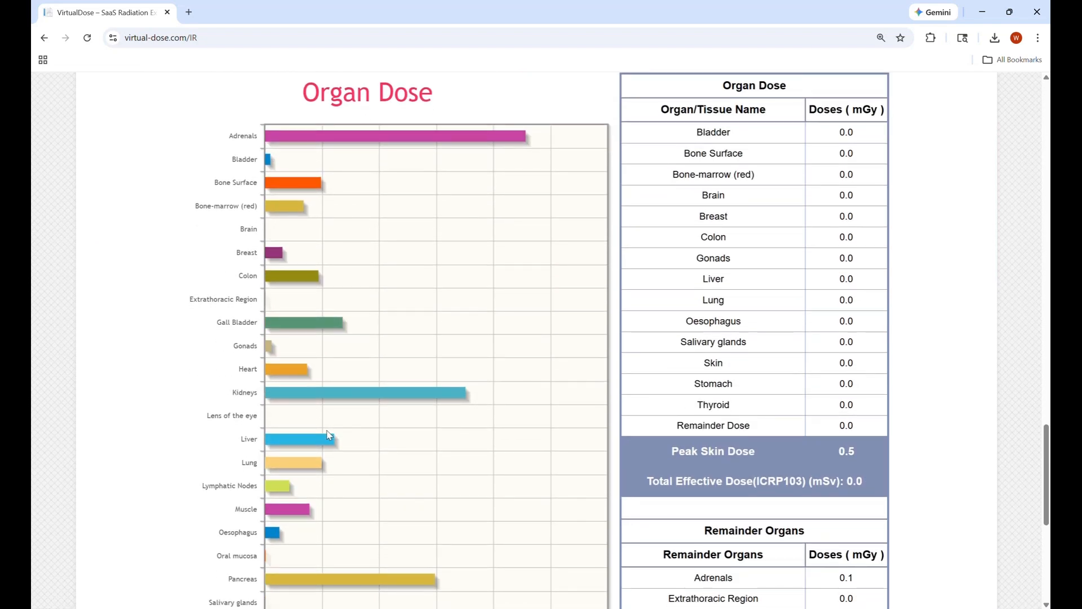
scroll(330, 434, down, 1)
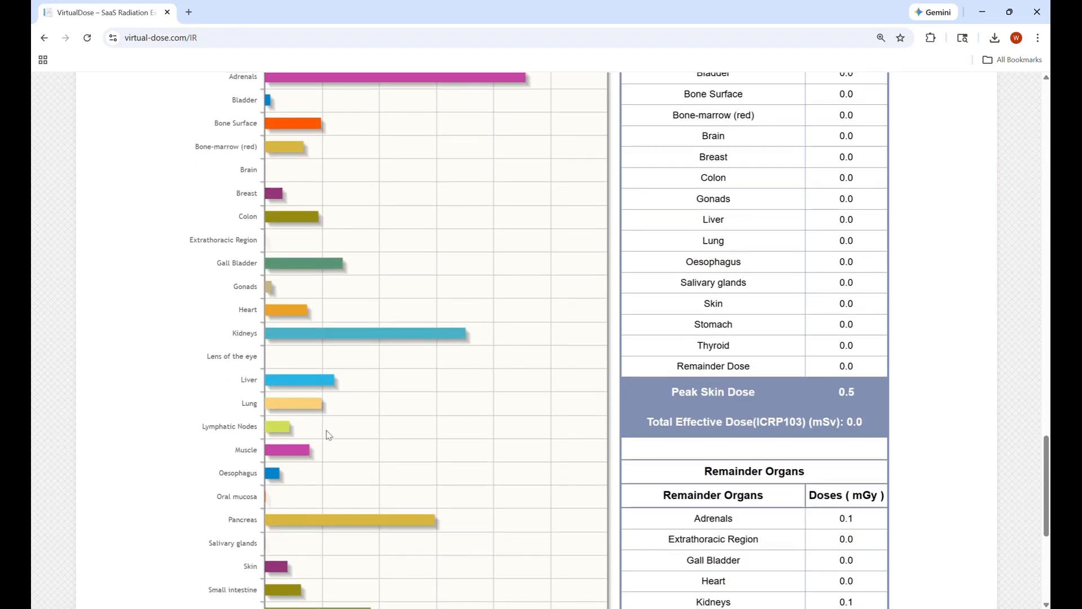
scroll(329, 435, up, 20)
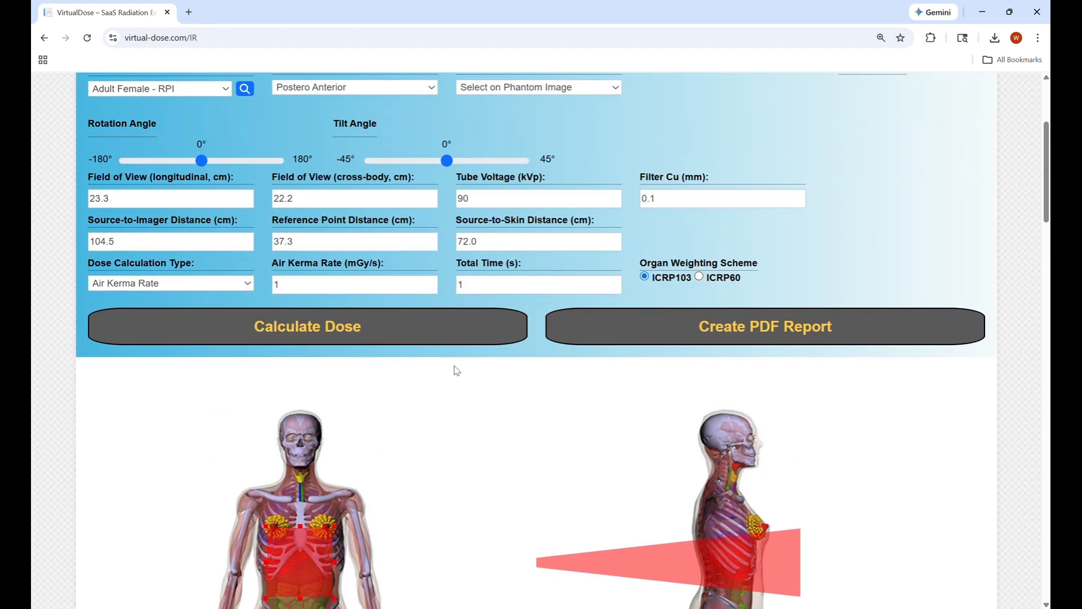
Create the IR/Fluoro Dose Report PDF, open and scroll through it, then close it
click(703, 319)
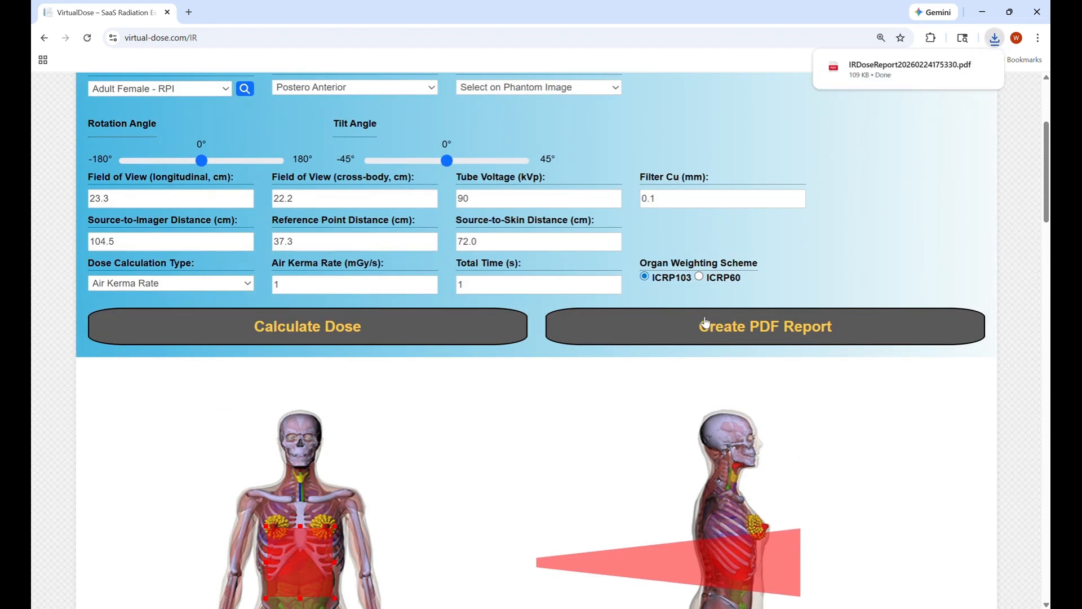
click(870, 69)
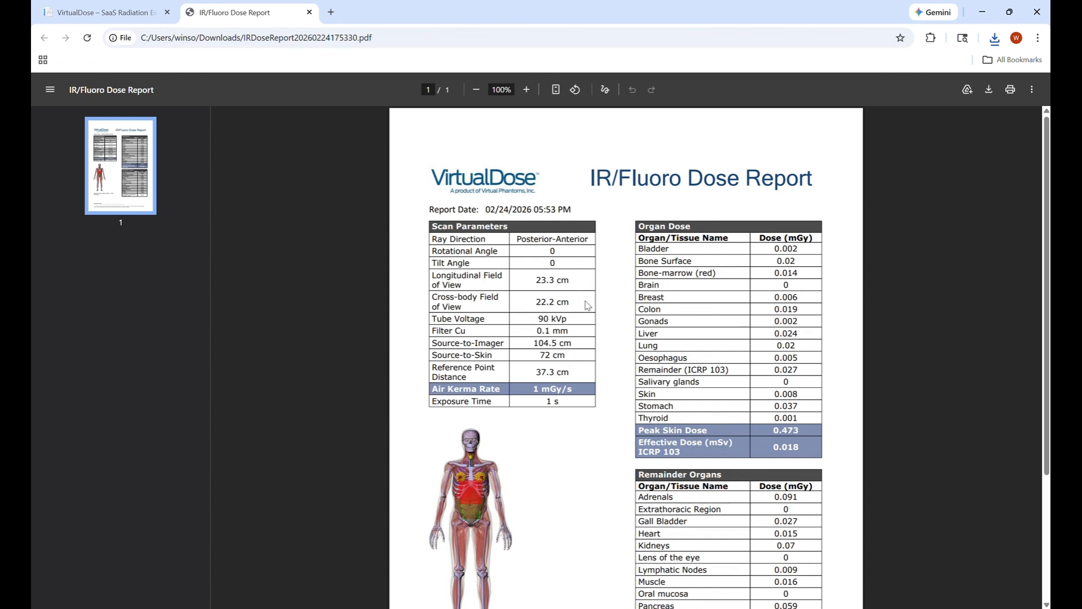
scroll(588, 307, down, 1)
scroll(587, 306, down, 1)
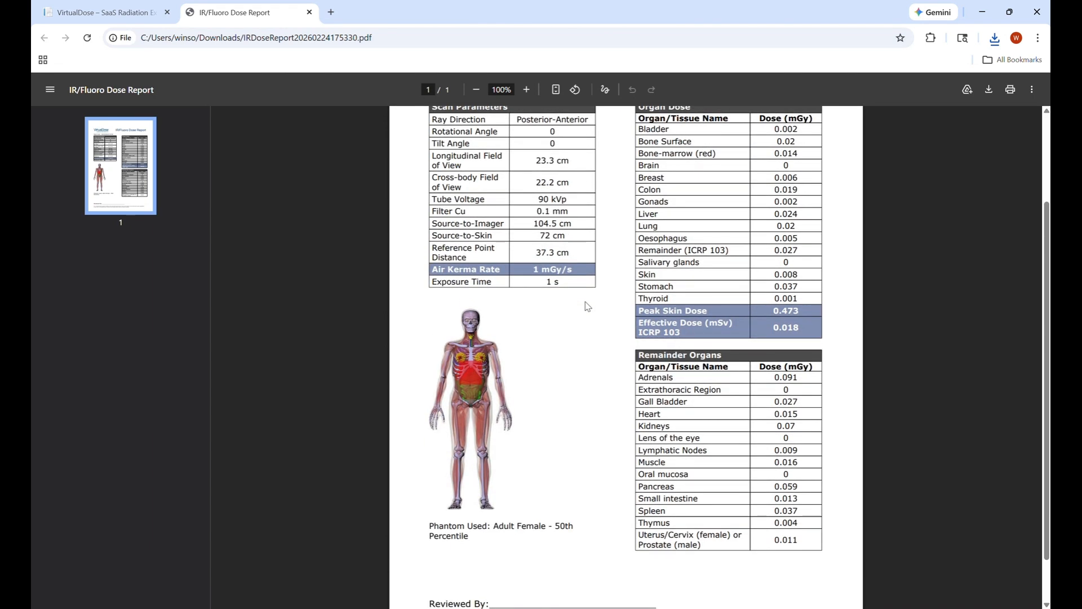
scroll(588, 307, down, 1)
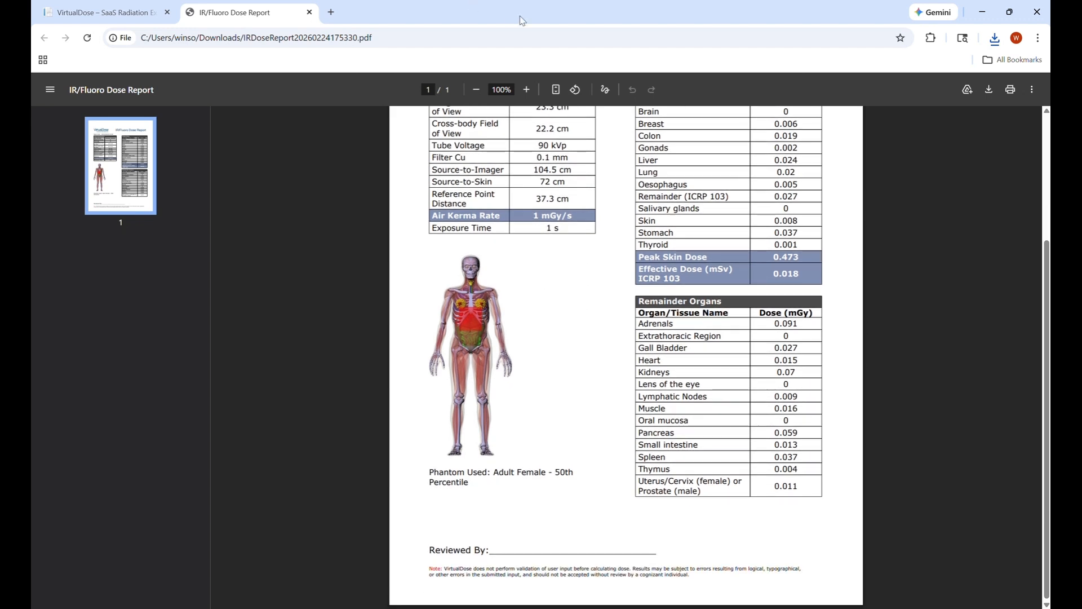
key(ctrl+w)
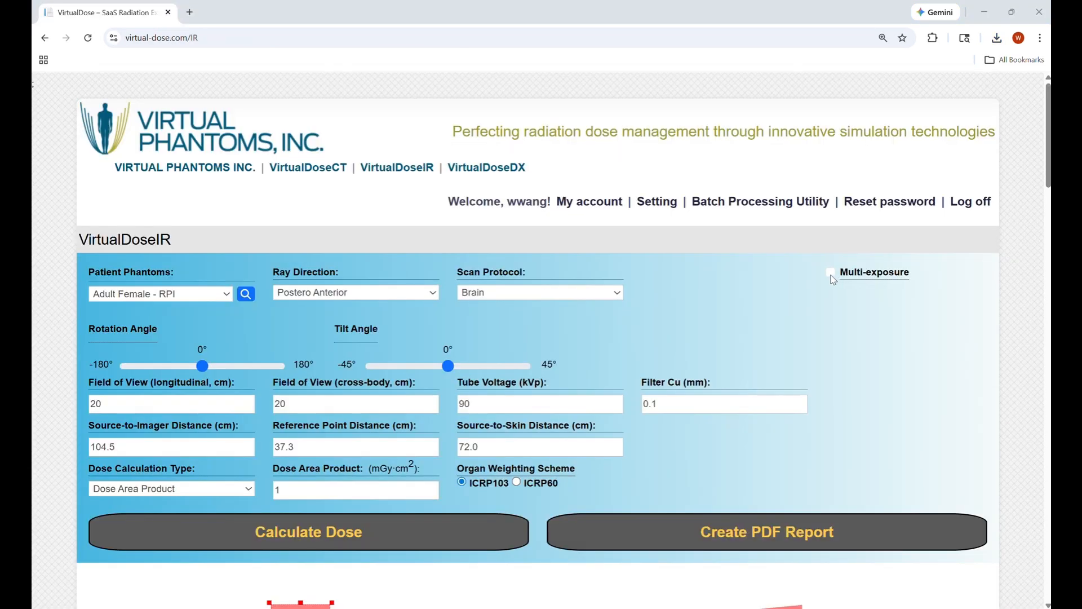
Enable Multi-exposure, add the Brain exposure to the series, then select and remove it
click(831, 275)
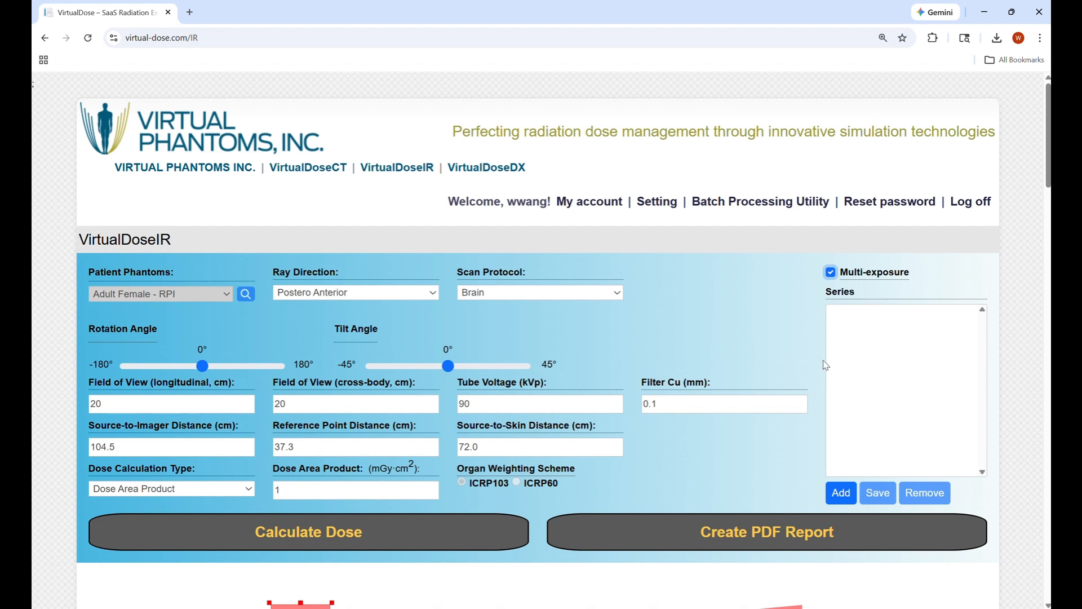
click(839, 500)
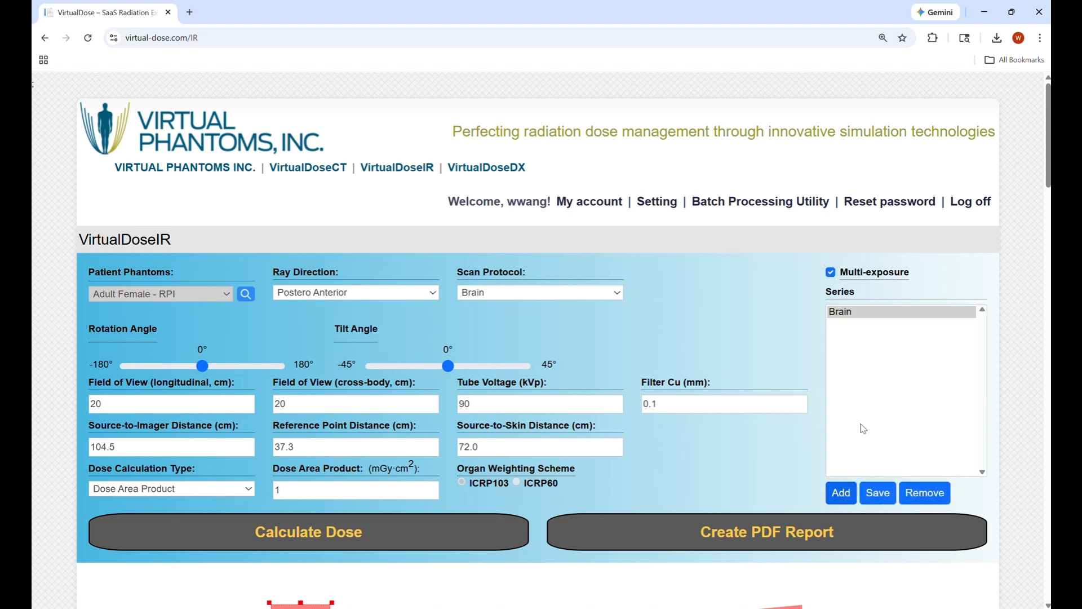
click(856, 319)
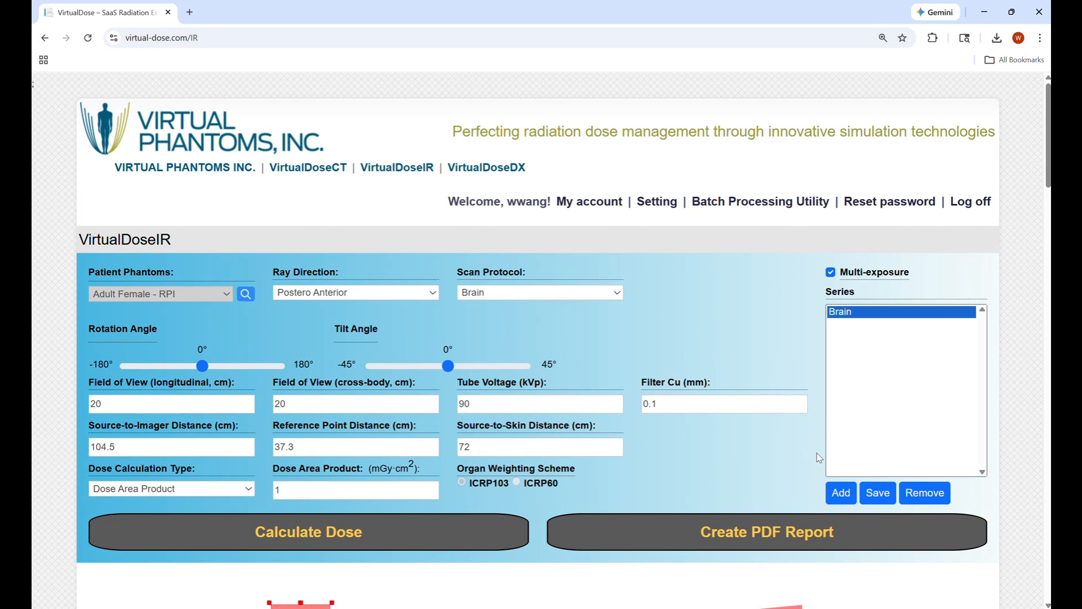
click(933, 499)
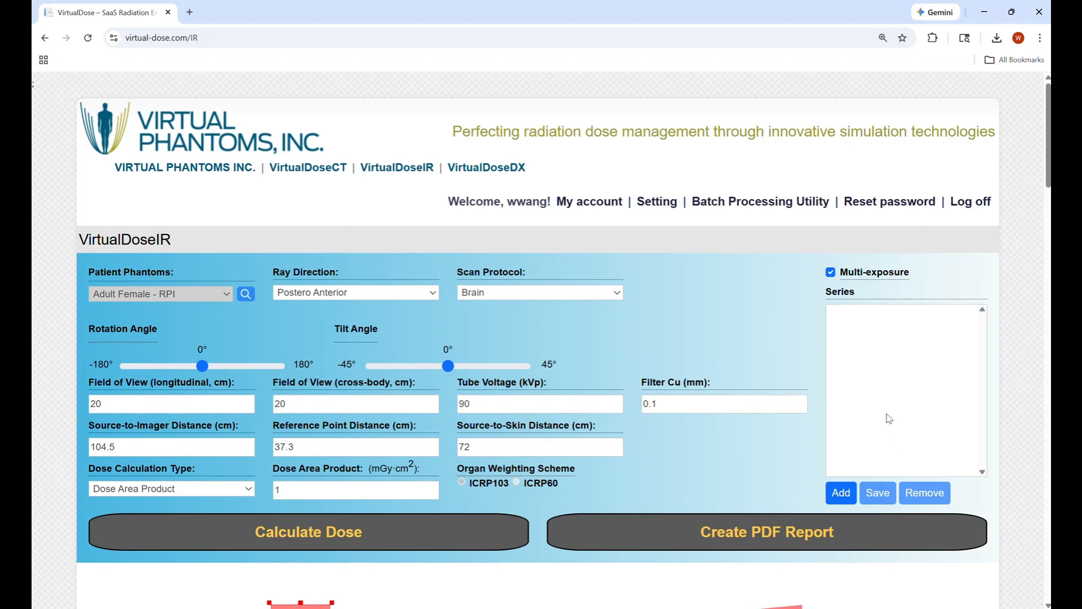
scroll(620, 496, down, 1)
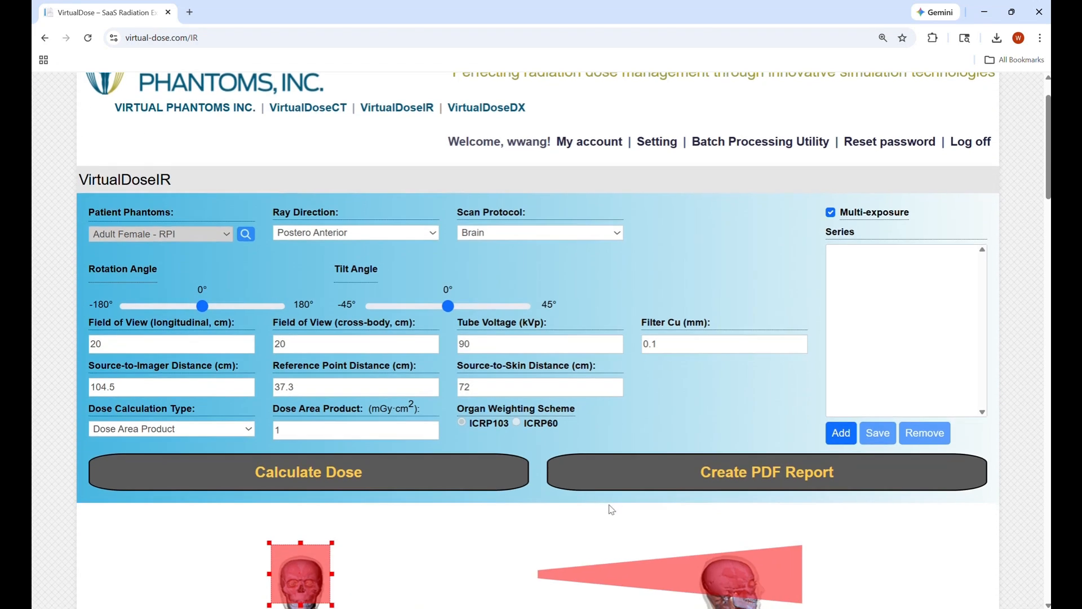